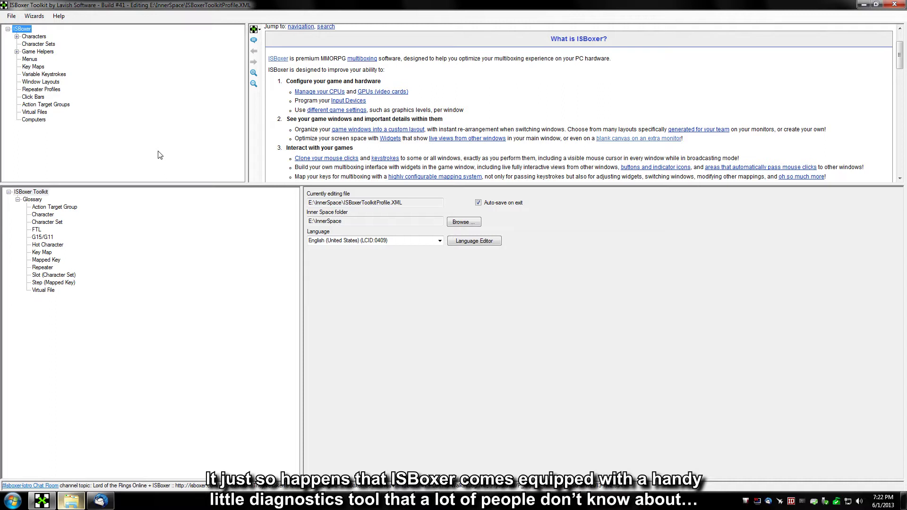
# Launch Wow.exe from its game folder to the login screen, with ISBoxer's Help menu open again.
pyautogui.click(61, 17)
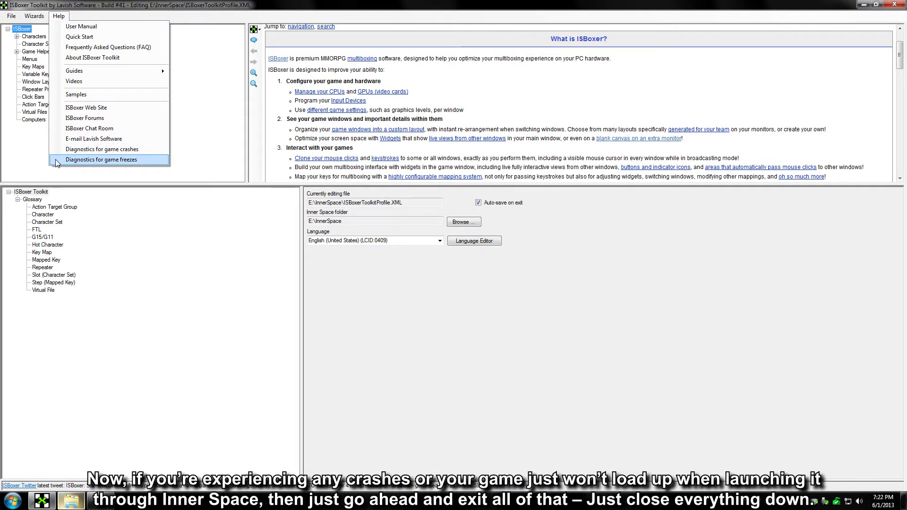
pyautogui.click(210, 163)
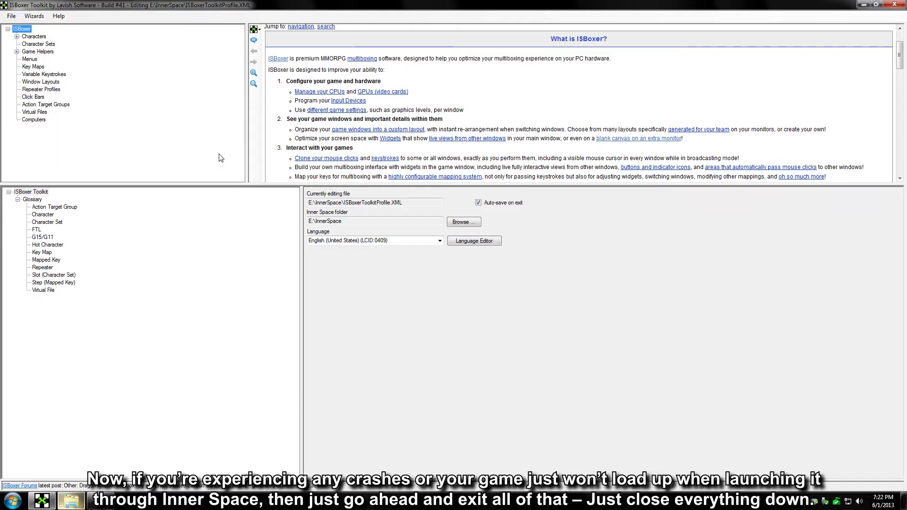
pyautogui.click(70, 501)
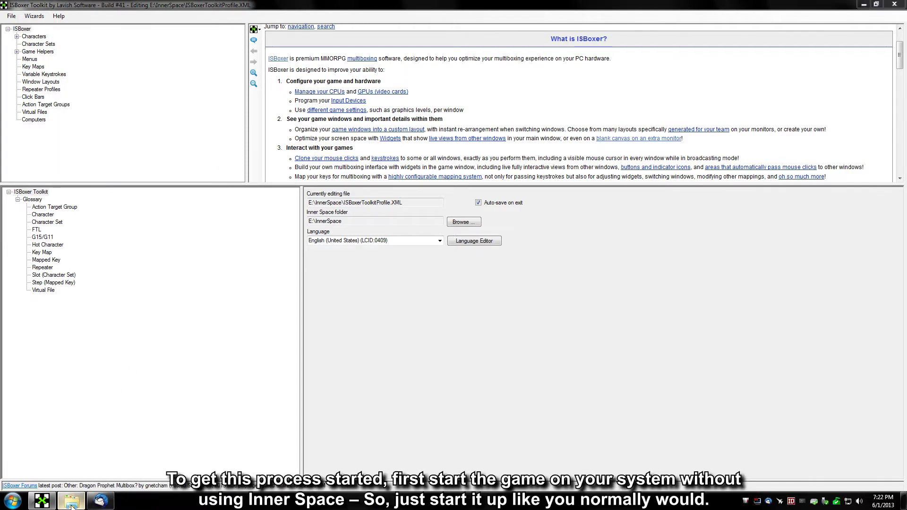
pyautogui.doubleClick(243, 261)
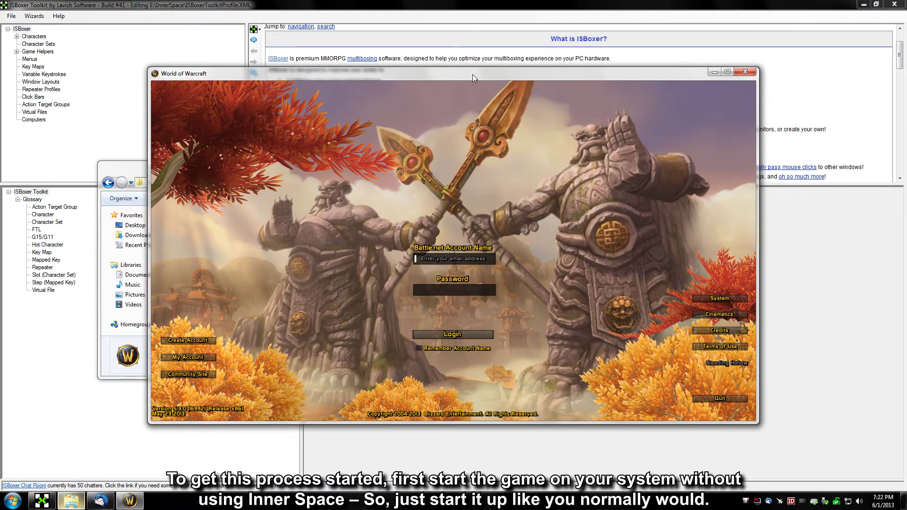
pyautogui.moveTo(472, 75); pyautogui.dragTo(559, 30)
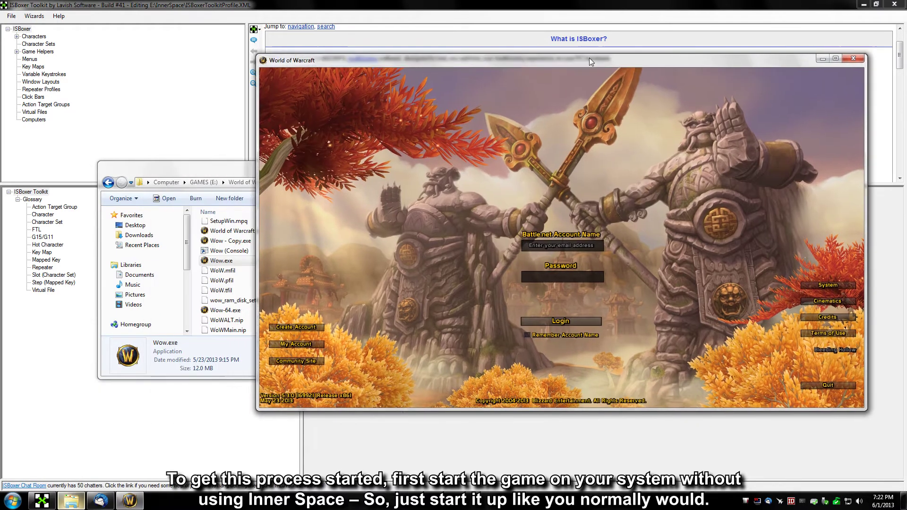
pyautogui.click(58, 16)
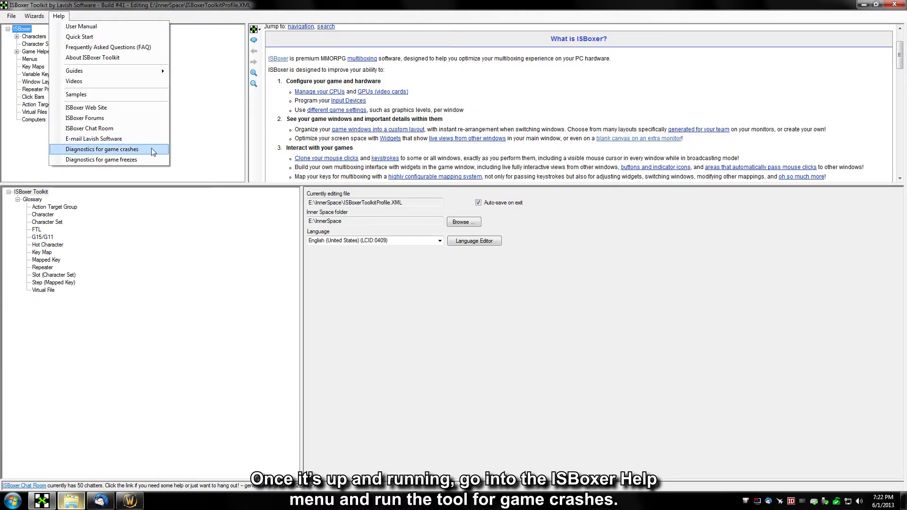
# Generate a crash diagnostic report for Wow (Process ID 6304) and copy it to the clipboard.
pyautogui.click(151, 148)
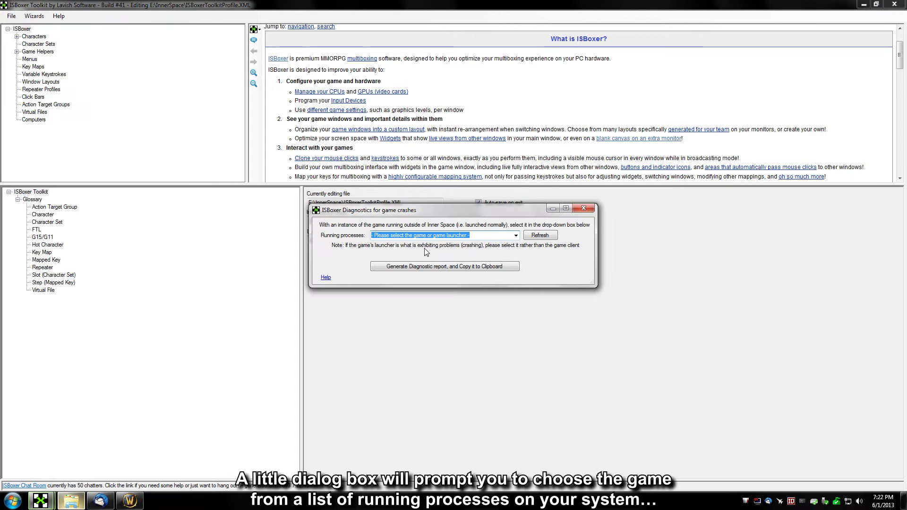
pyautogui.click(515, 236)
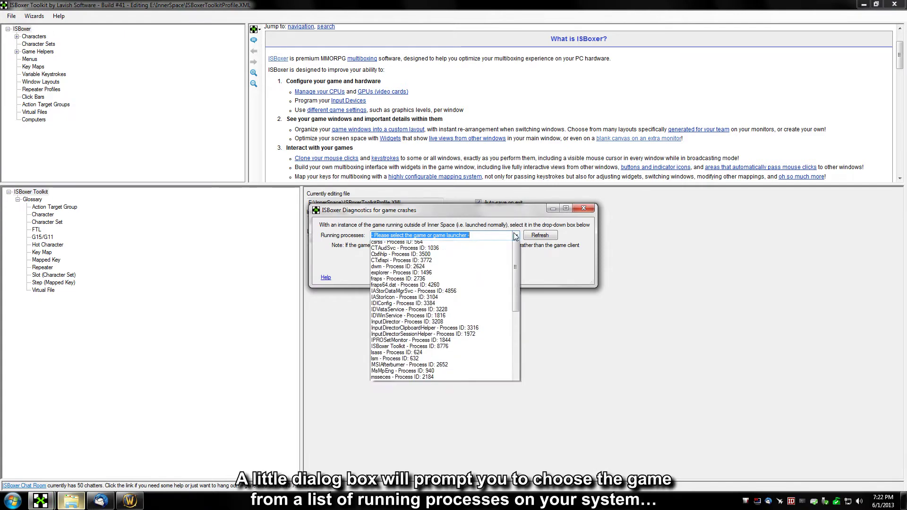
pyautogui.moveTo(514, 285); pyautogui.dragTo(516, 351)
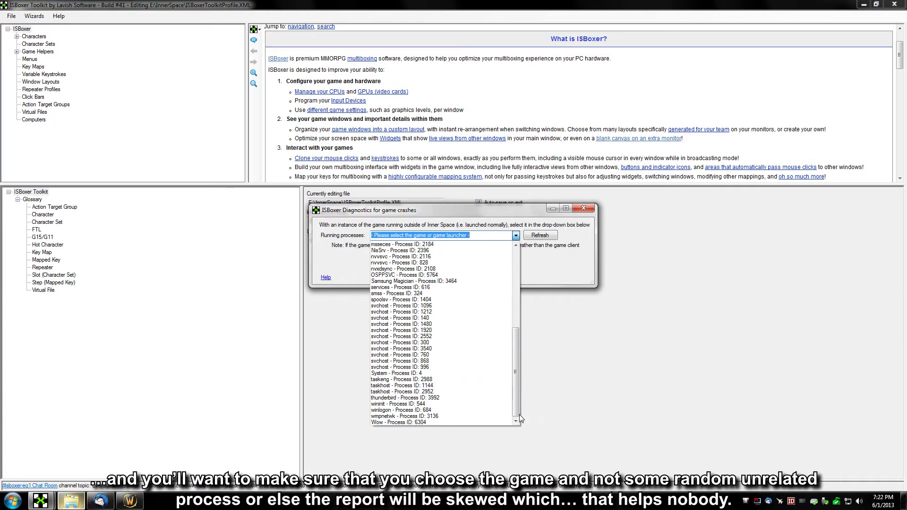
pyautogui.click(447, 422)
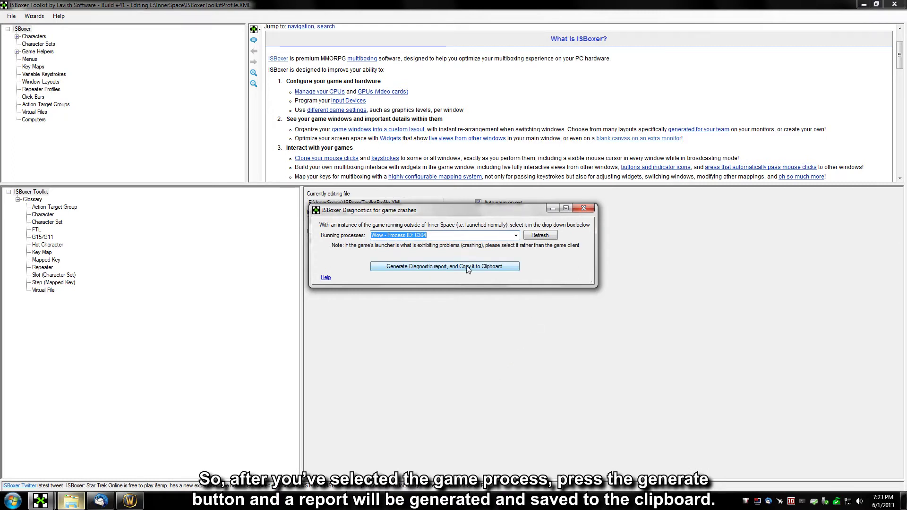
pyautogui.click(432, 266)
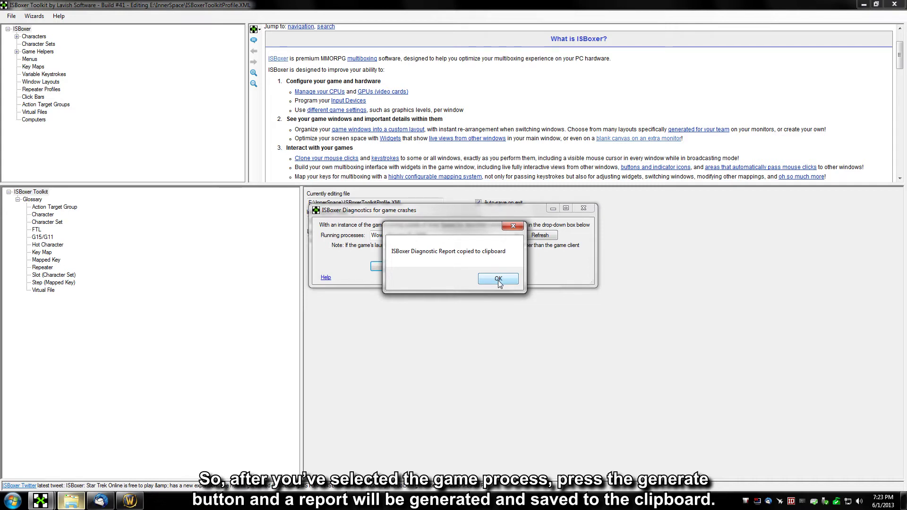
pyautogui.click(499, 280)
# Open Internet Explorer and paste the diagnostic report into privatepaste's text area.
pyautogui.click(861, 6)
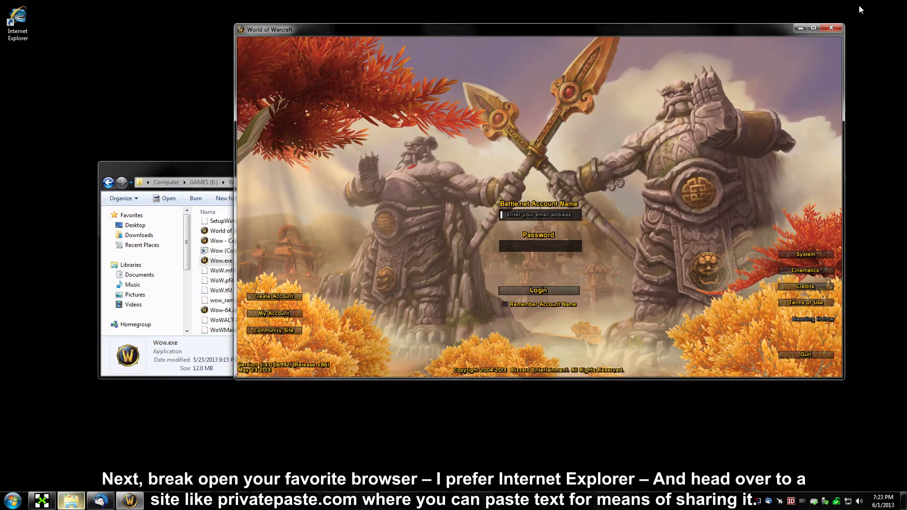
pyautogui.doubleClick(32, 24)
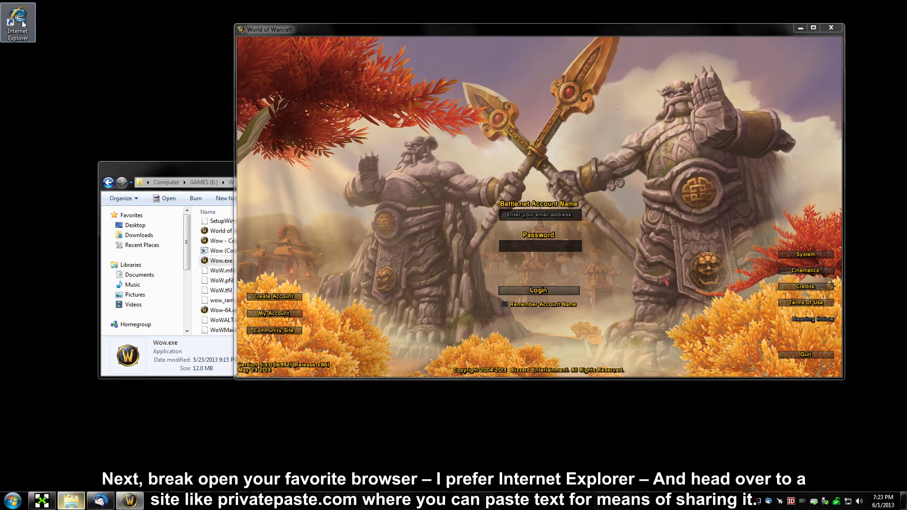
pyautogui.click(137, 22)
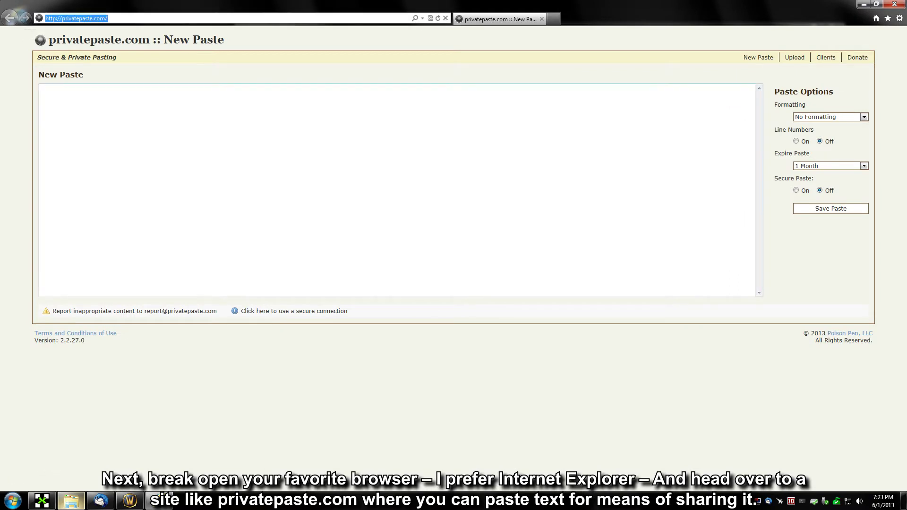
pyautogui.rightClick(119, 115)
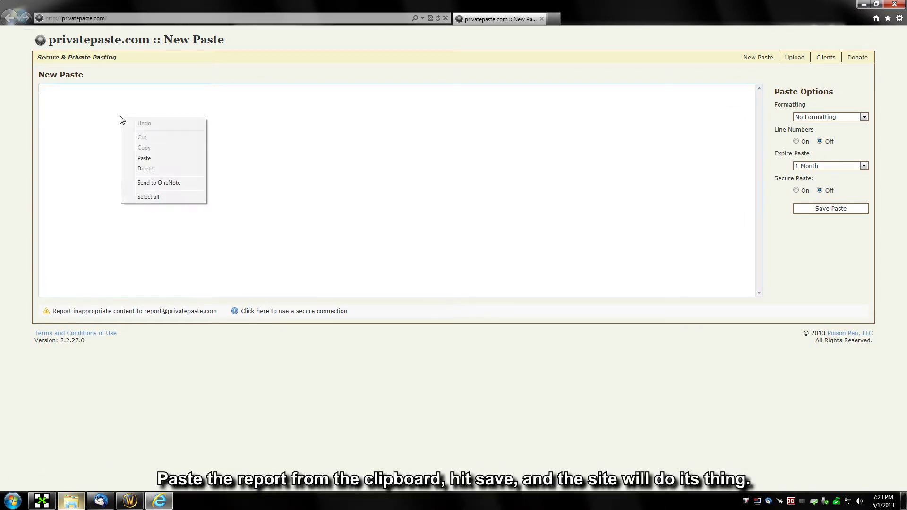
pyautogui.click(138, 156)
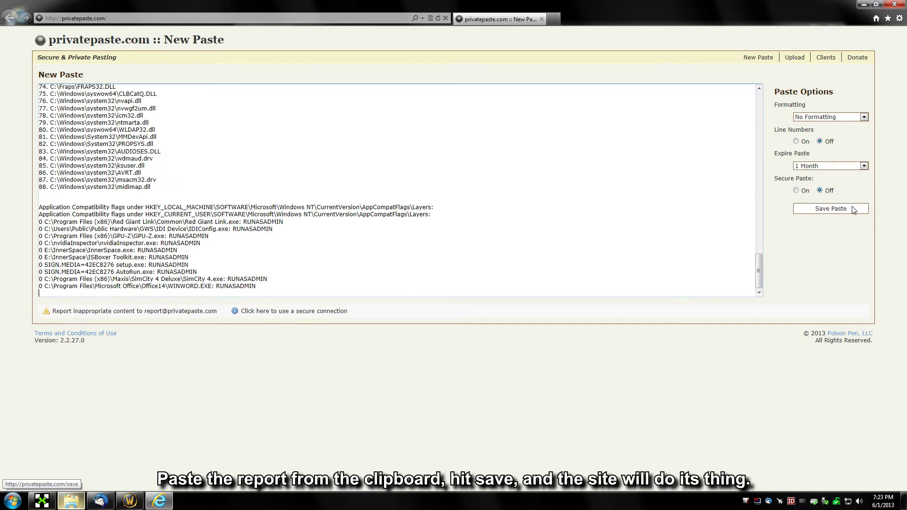
# Save the paste and copy its privatepaste.com web address.
pyautogui.click(854, 209)
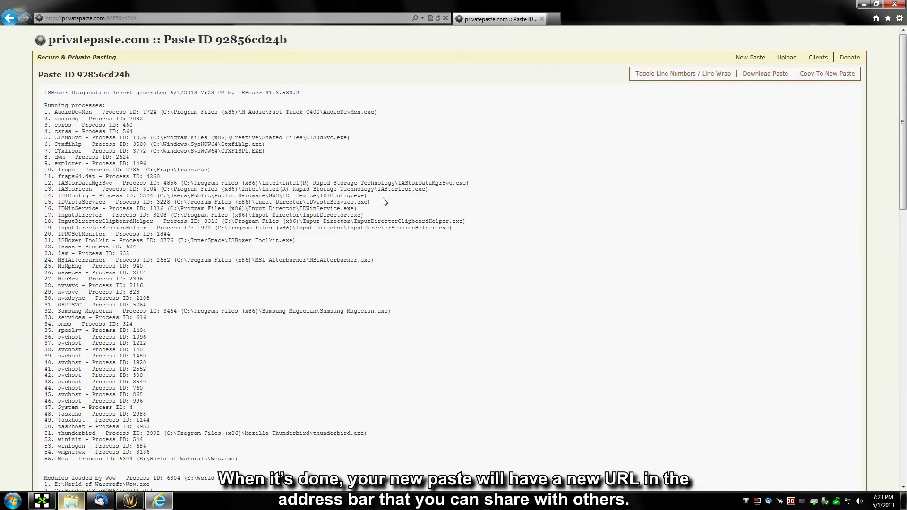
pyautogui.click(146, 22)
pyautogui.rightClick(111, 20)
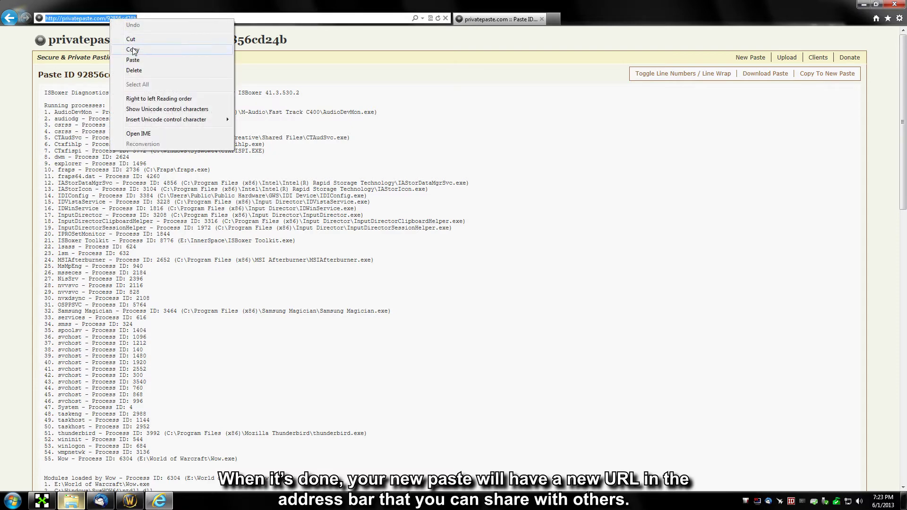
pyautogui.click(134, 50)
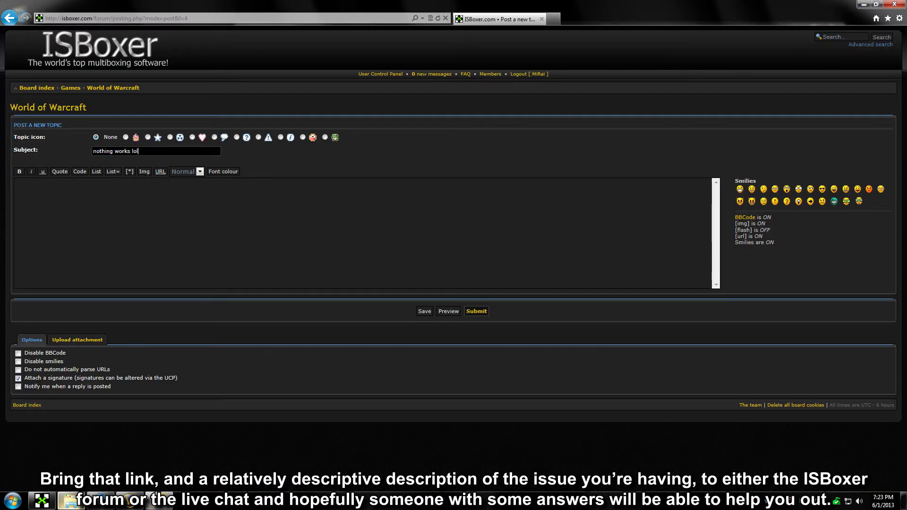
# Paste the privatepaste link into the 'nothing works lol' topic body and minimize the browser.
pyautogui.click(187, 193)
pyautogui.rightClick(187, 194)
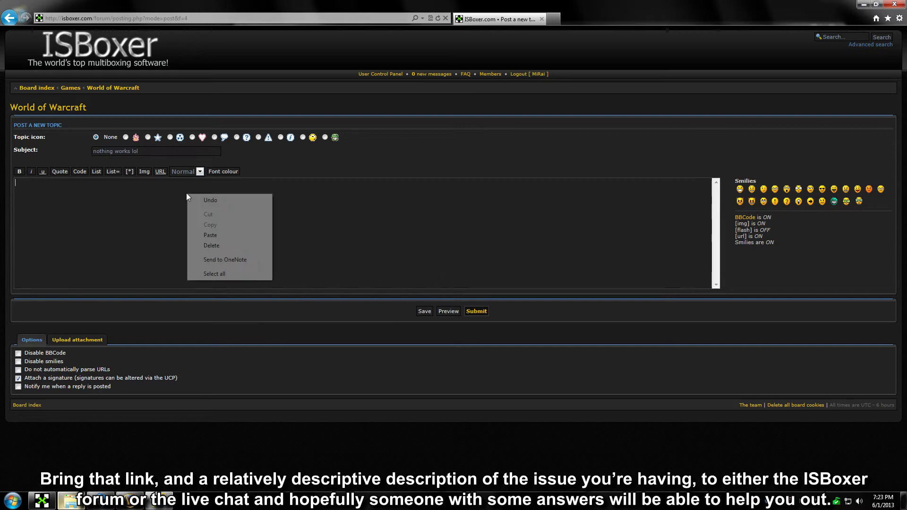
pyautogui.click(210, 235)
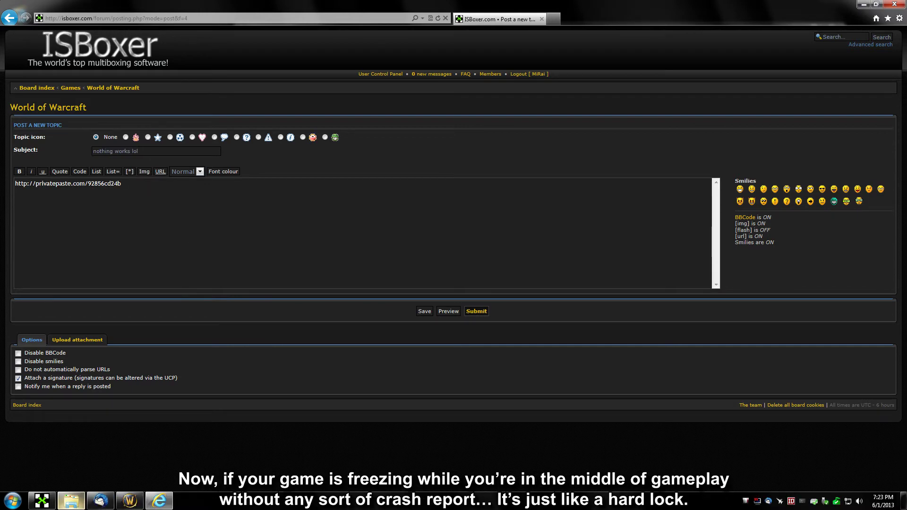
pyautogui.click(862, 4)
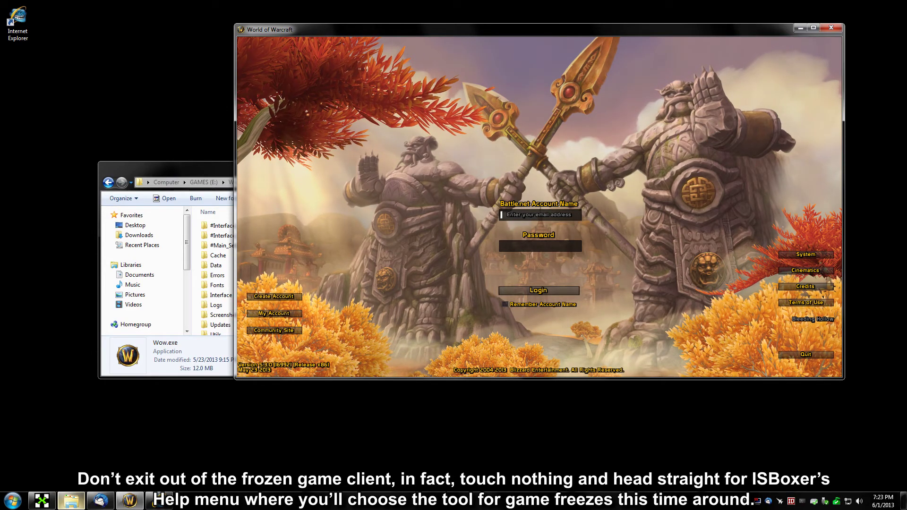
# Open ISBoxer Toolkit's game-freeze diagnostics and select the Wow process.
pyautogui.click(44, 501)
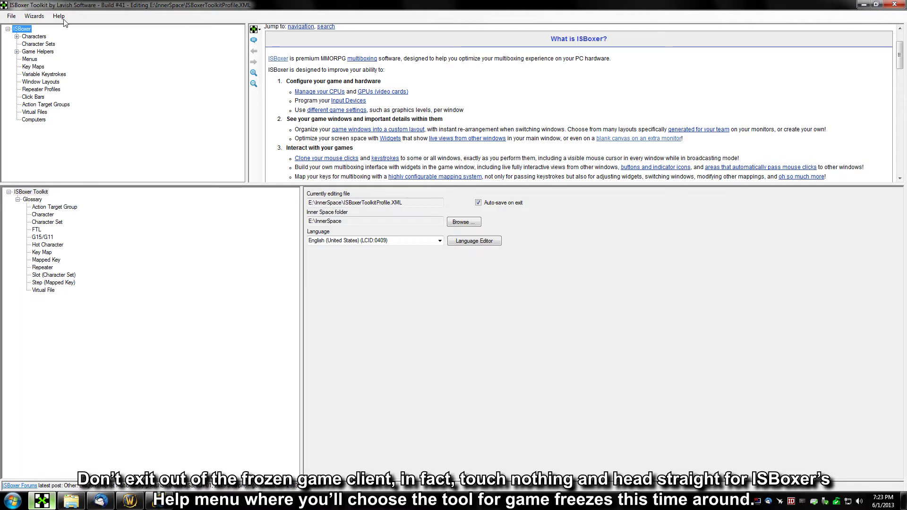
pyautogui.click(59, 16)
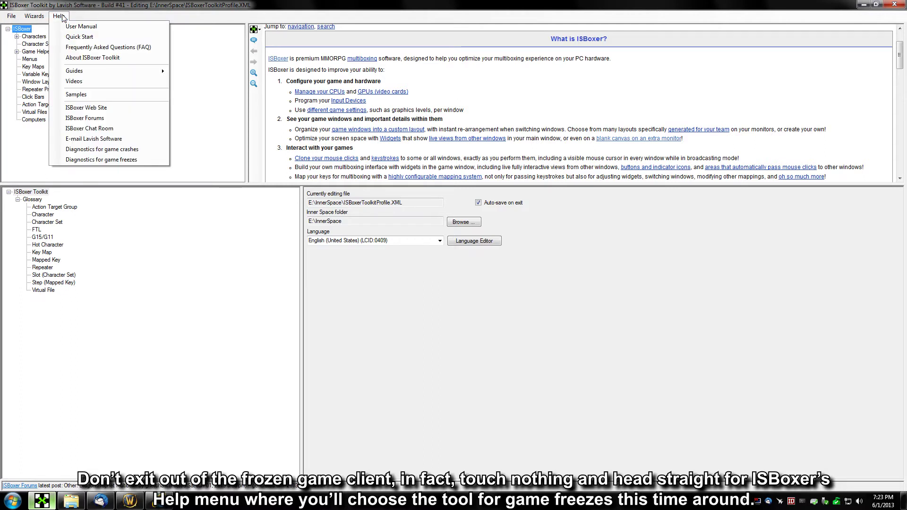
pyautogui.click(152, 160)
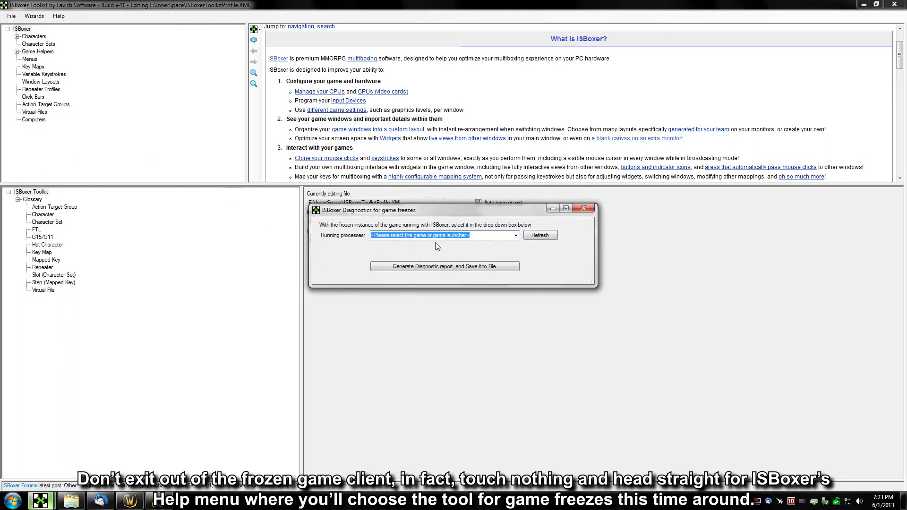
pyautogui.click(516, 235)
pyautogui.moveTo(518, 251); pyautogui.dragTo(517, 349)
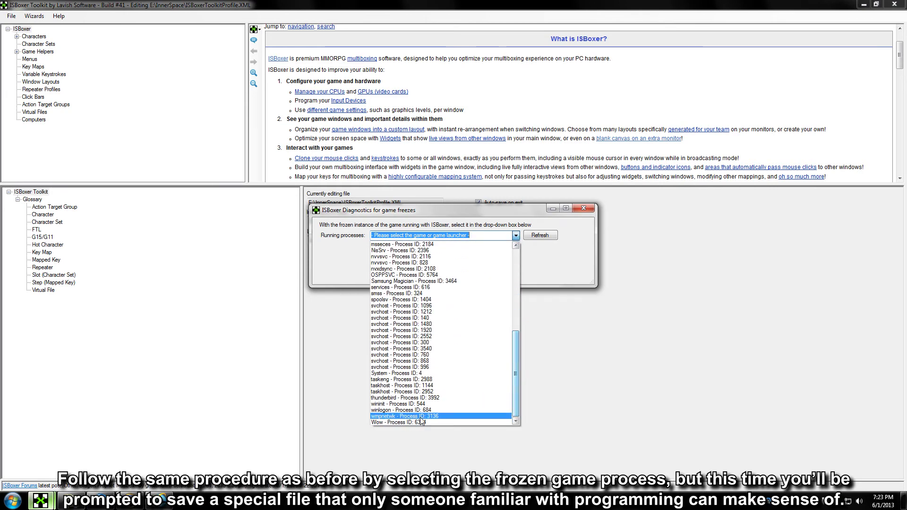
pyautogui.click(396, 420)
# Save the Wow freeze minidump to the desktop as broken.dmp and close the diagnostics.
pyautogui.click(419, 270)
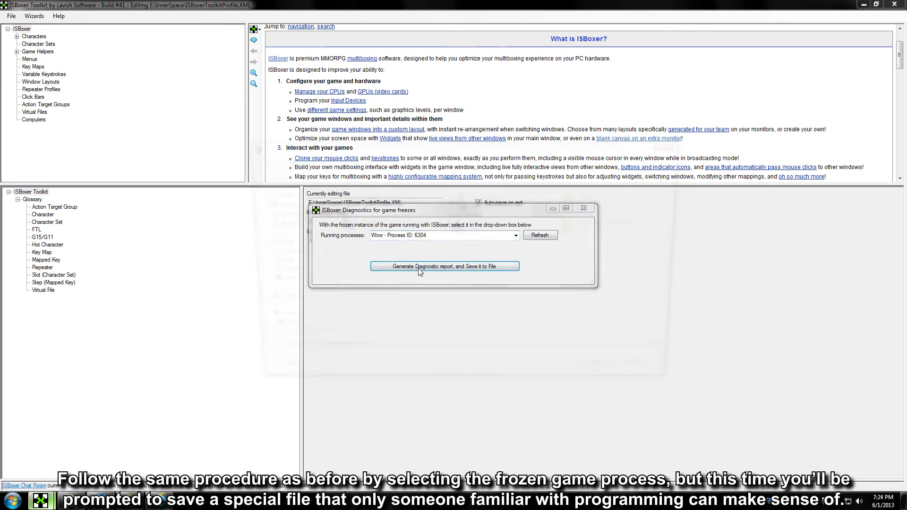
pyautogui.write('broken')
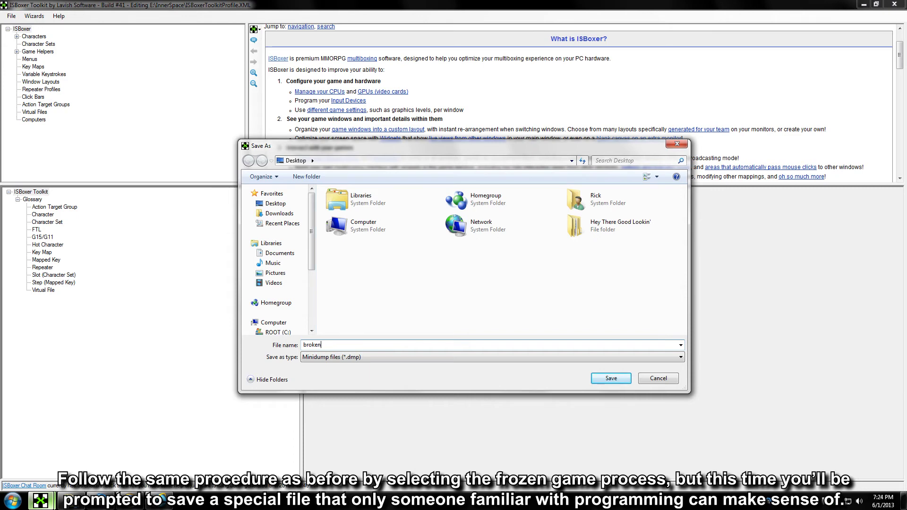
pyautogui.click(608, 378)
pyautogui.click(515, 278)
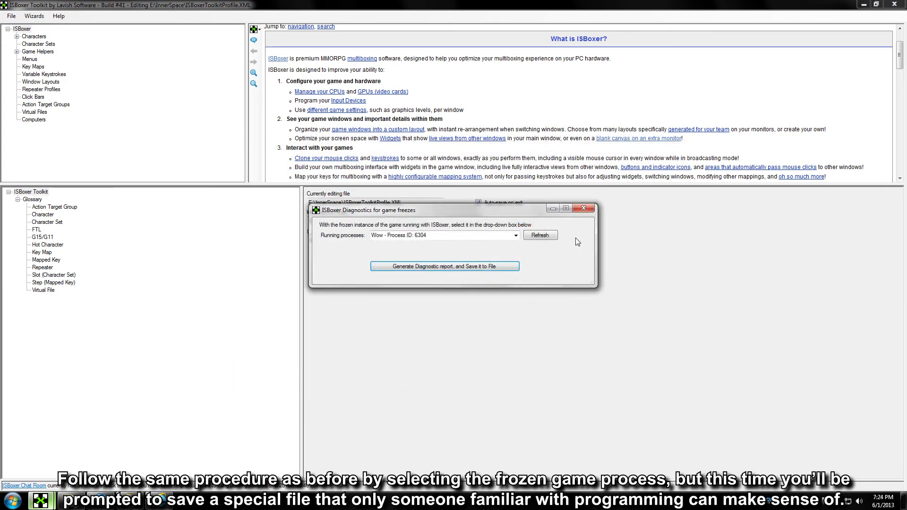
pyautogui.click(583, 208)
# Start a new Thunderbird e-mail and attach broken.dmp.
pyautogui.click(865, 7)
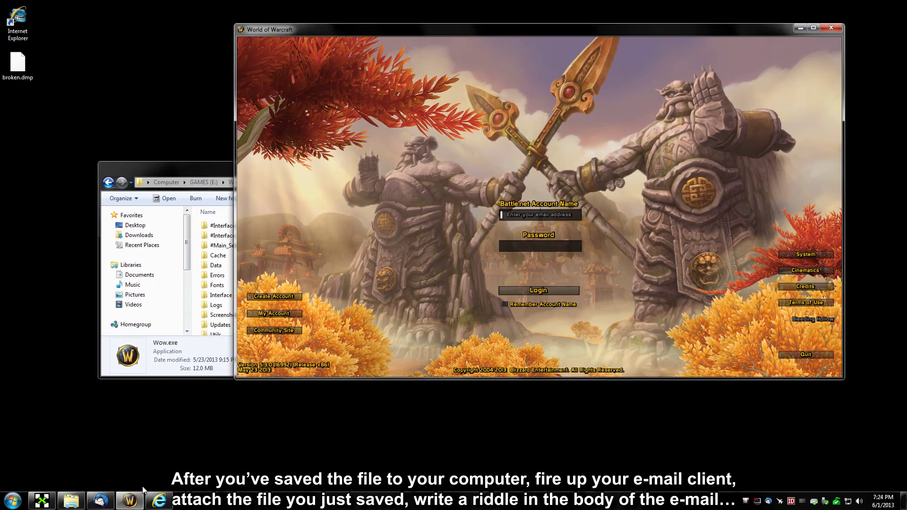
pyautogui.click(99, 500)
pyautogui.write('nothing works lol')
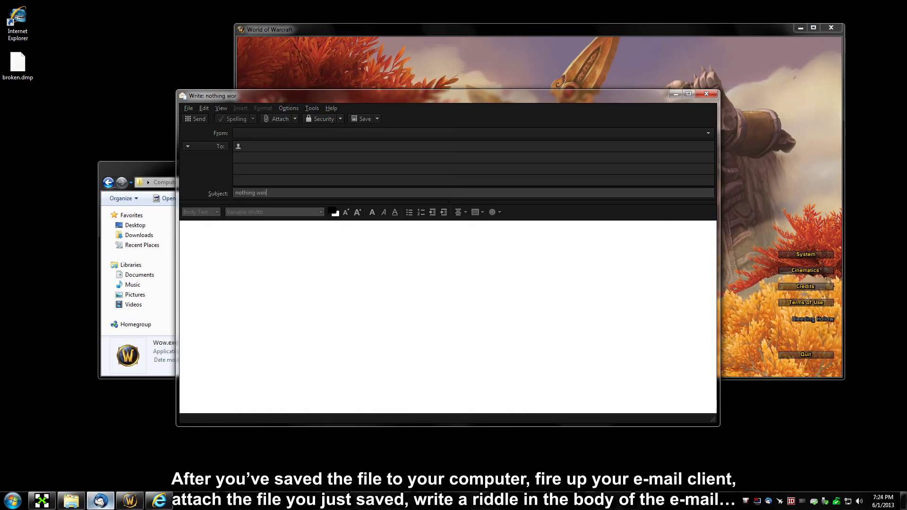
pyautogui.click(277, 119)
pyautogui.doubleClick(276, 266)
pyautogui.click(281, 238)
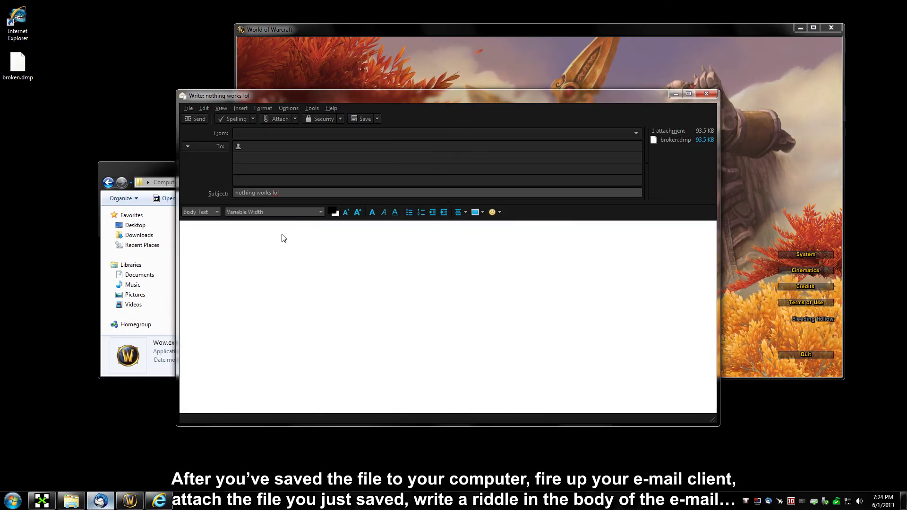
pyautogui.write('u kno wat sux?')
pyautogui.press('Return')
pyautogui.press('Return')
pyautogui.write('ur softwear lol')
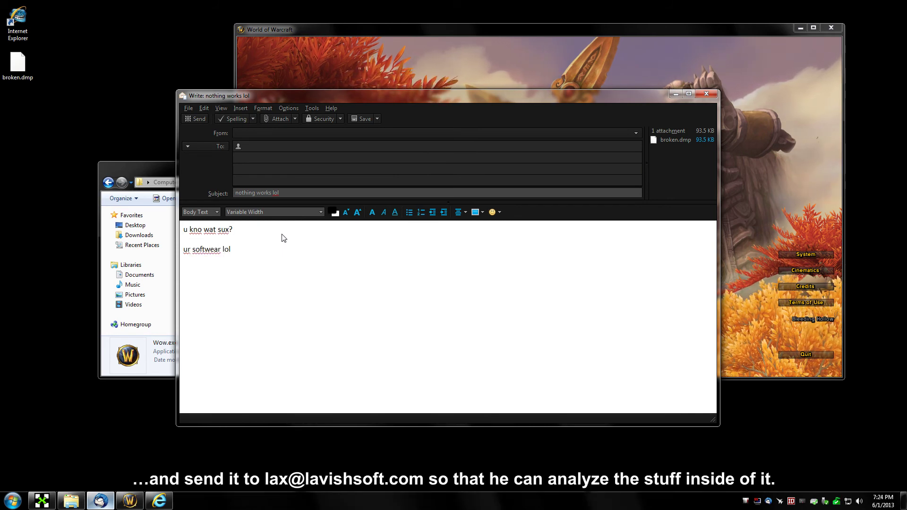
pyautogui.click(283, 146)
pyautogui.press('Return')
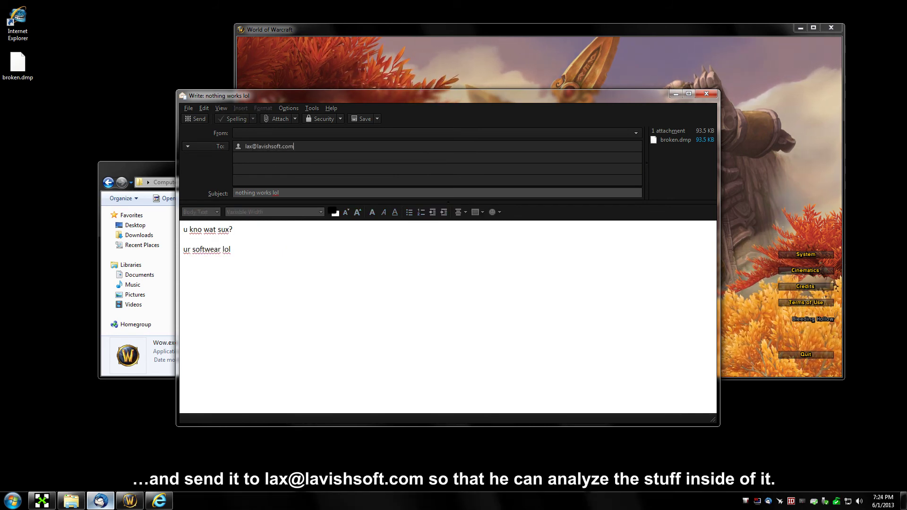
pyautogui.hotkey('ctrl', 'Return')
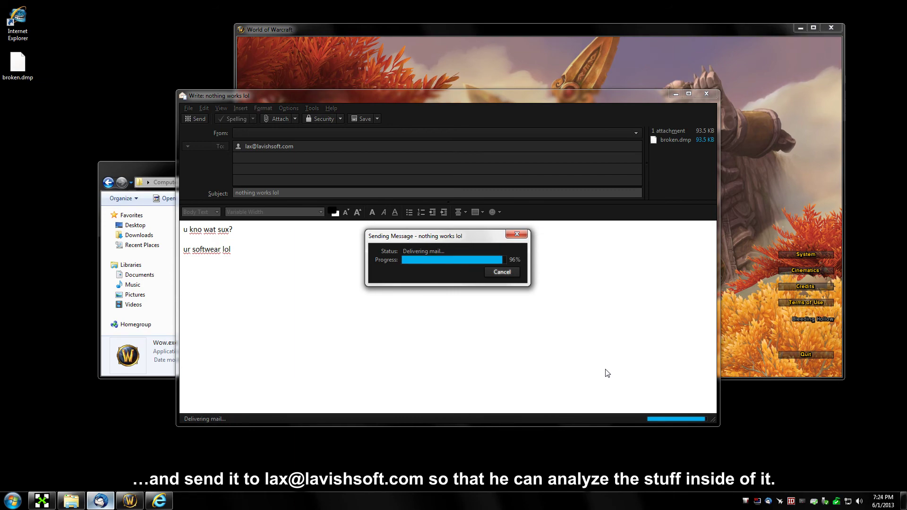